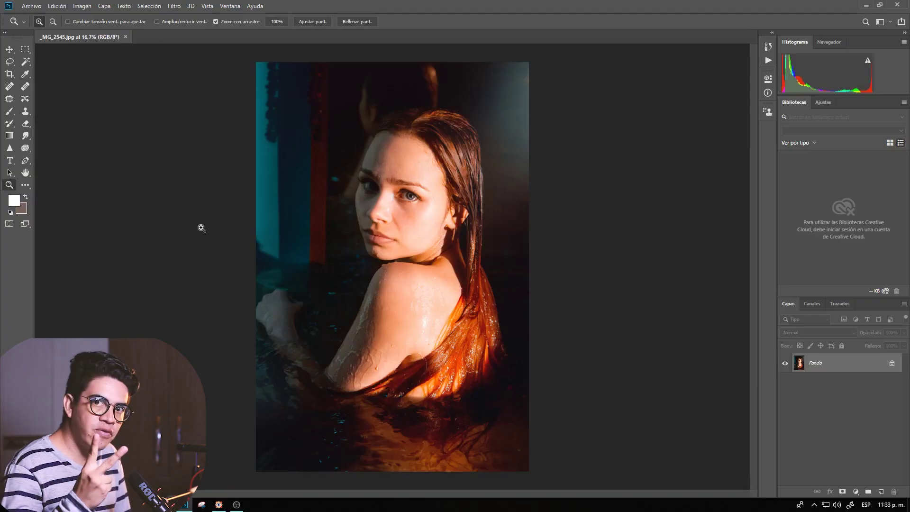
Convert the portrait to the sRGB IEC61966-2.1 destination profile via Convert to Profile.
left_click(57, 7)
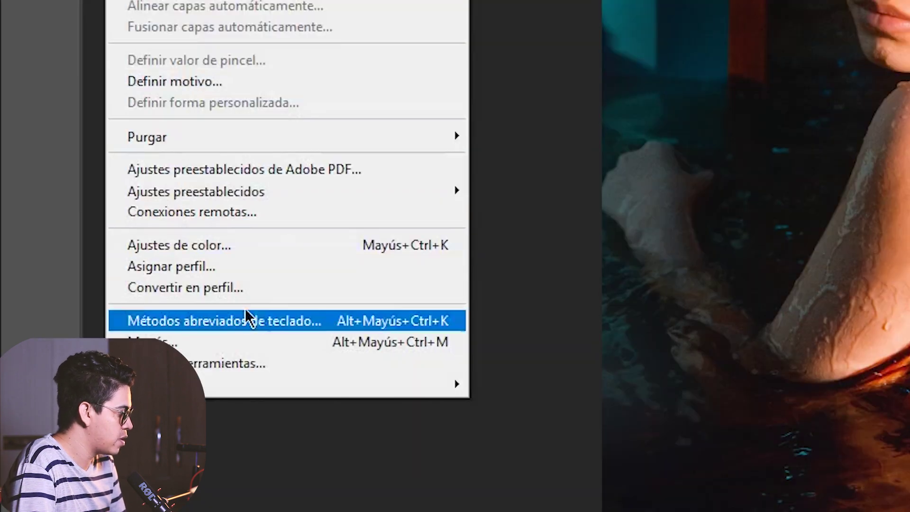
left_click(97, 351)
left_click(372, 159)
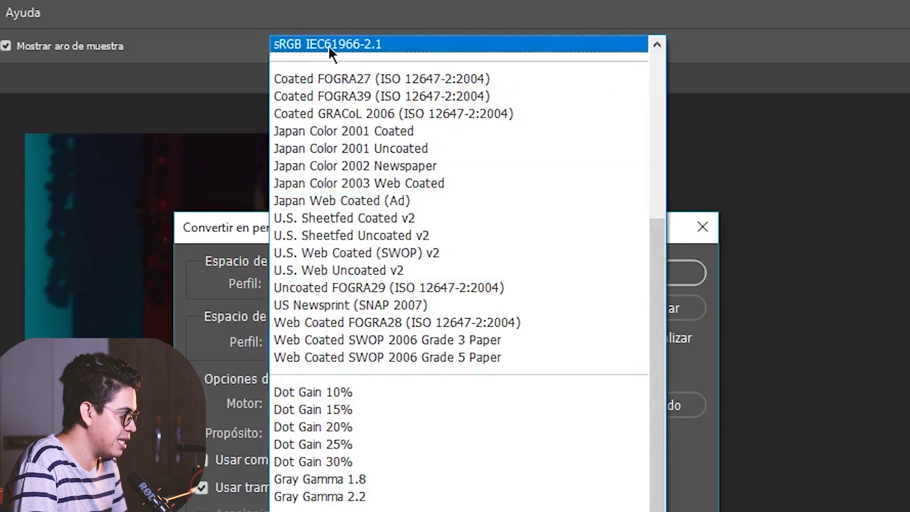
left_click(329, 46)
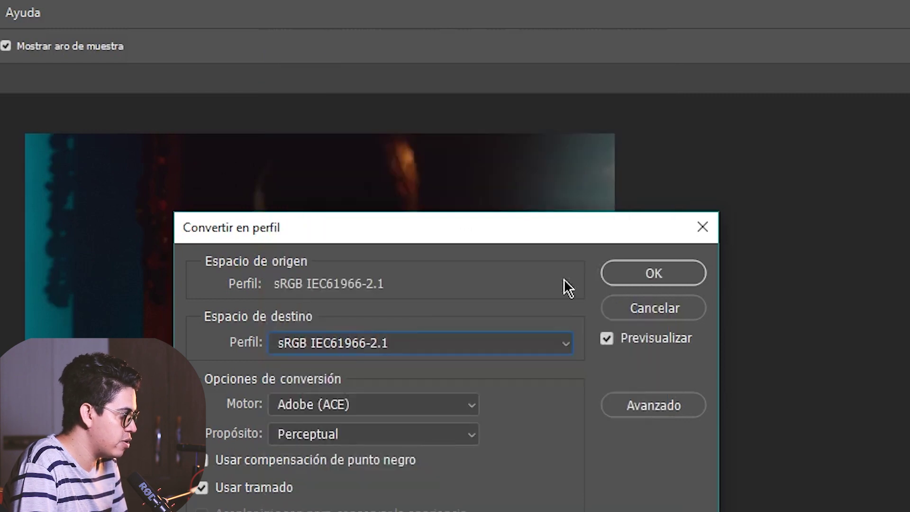
left_click(652, 272)
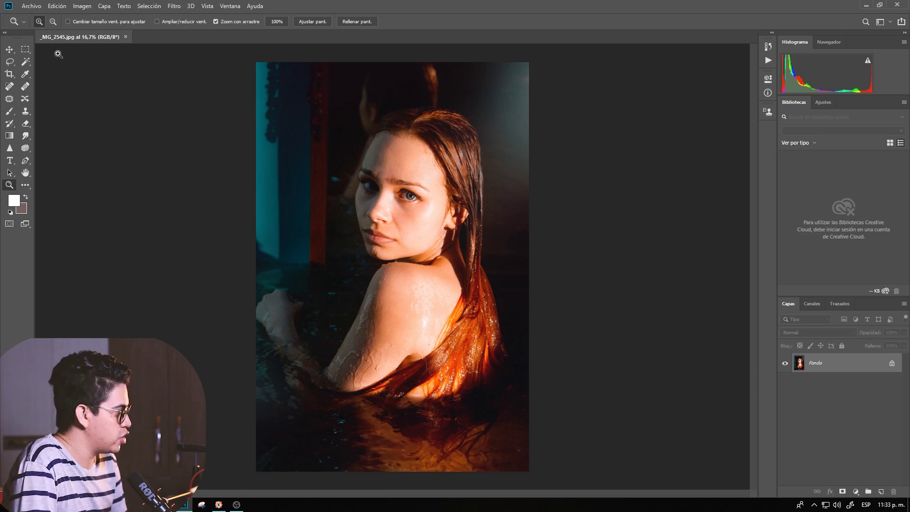
left_click(82, 6)
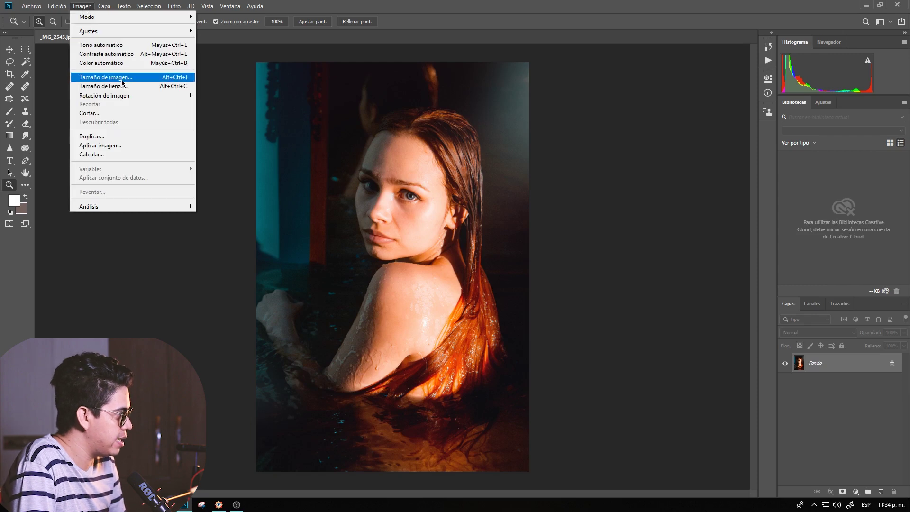
Set the image height to 3000 pixels so the width becomes 2000, keeping 300 ppi.
left_click(121, 77)
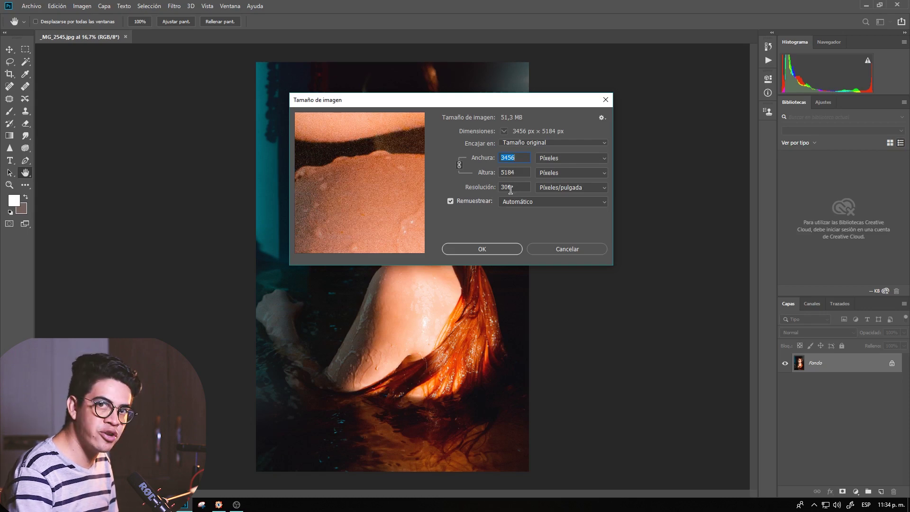
key("Tab")
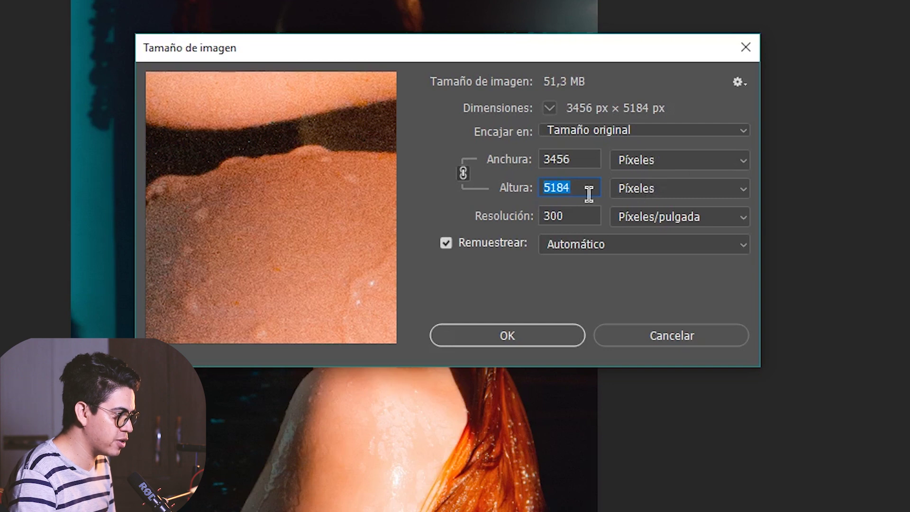
left_click(666, 187)
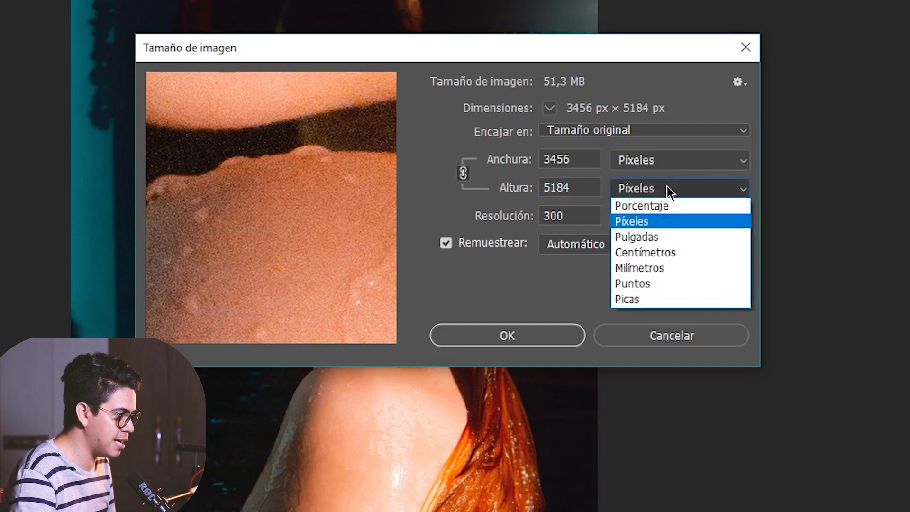
left_click(650, 220)
left_click_drag(595, 182, 514, 199)
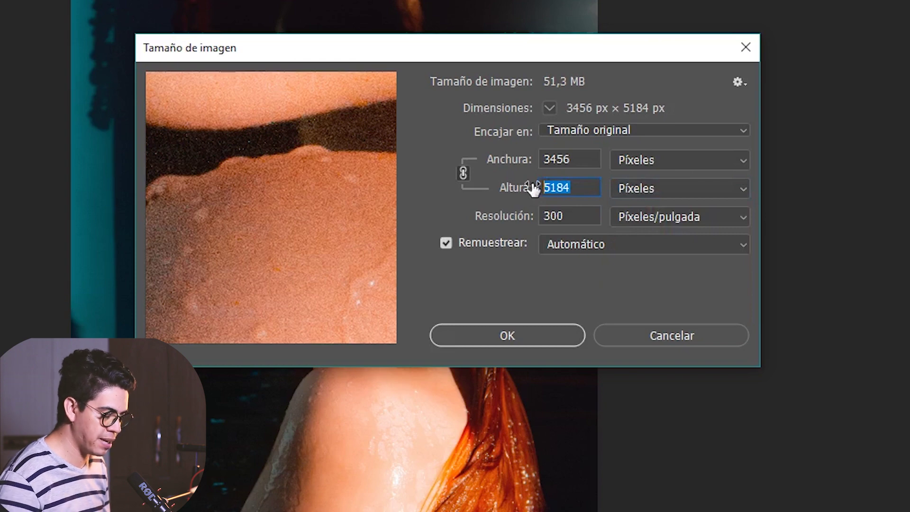
type("3000")
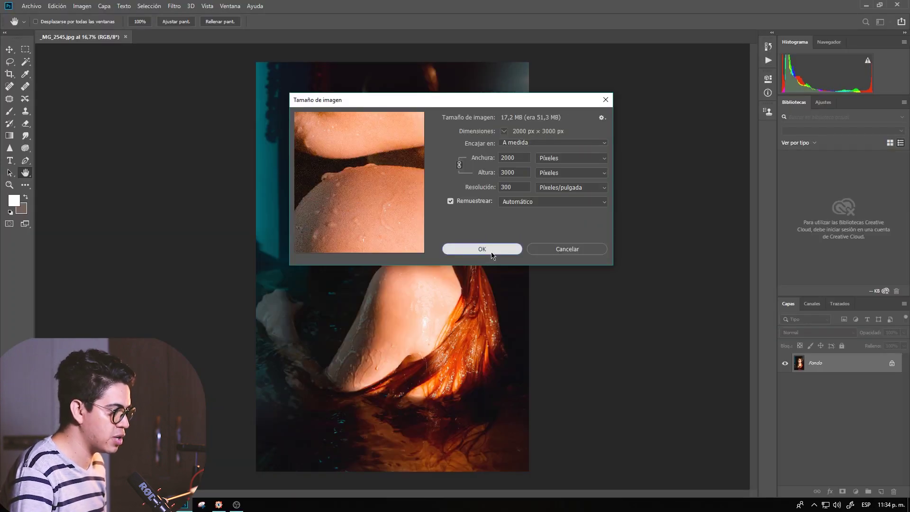
left_click(482, 248)
key("z")
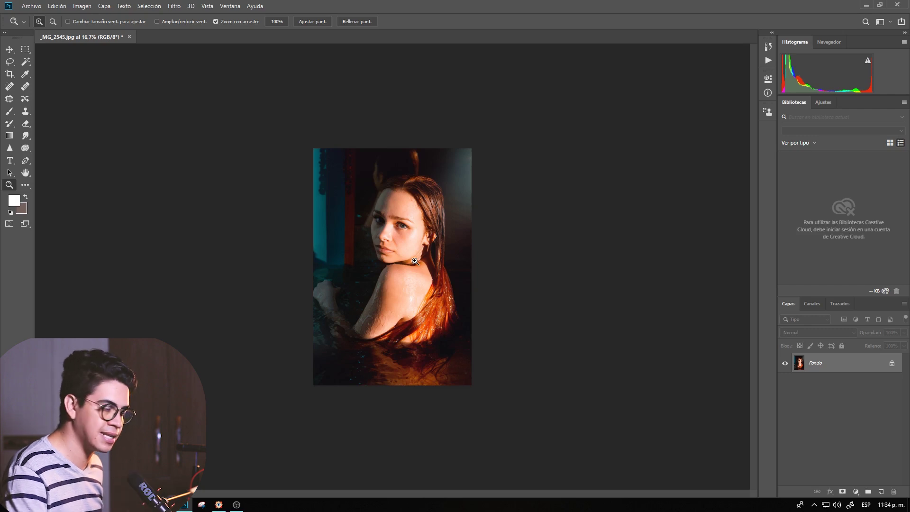
left_click_drag(414, 262, 409, 240)
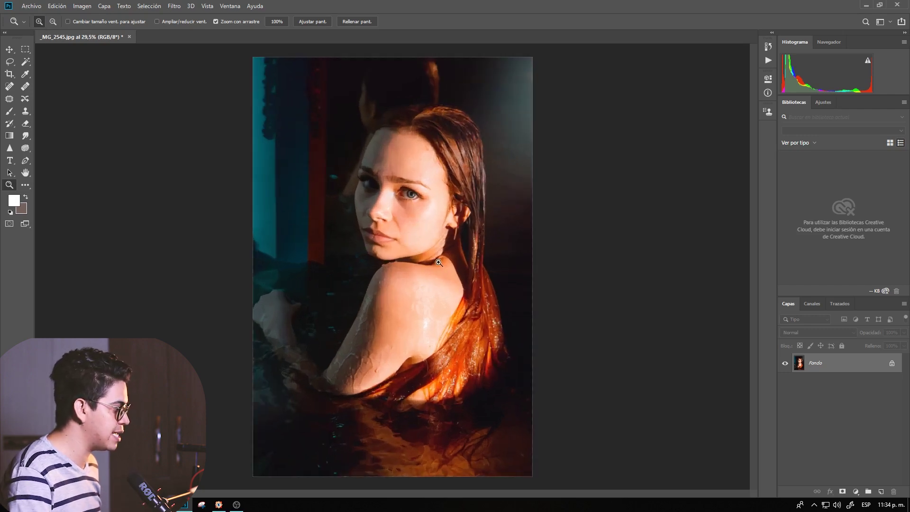
Save the portrait to the Desktop as a JPEG at quality 12 (Maximum) with ICC profile.
left_click(37, 8)
left_click(57, 114)
left_click(47, 105)
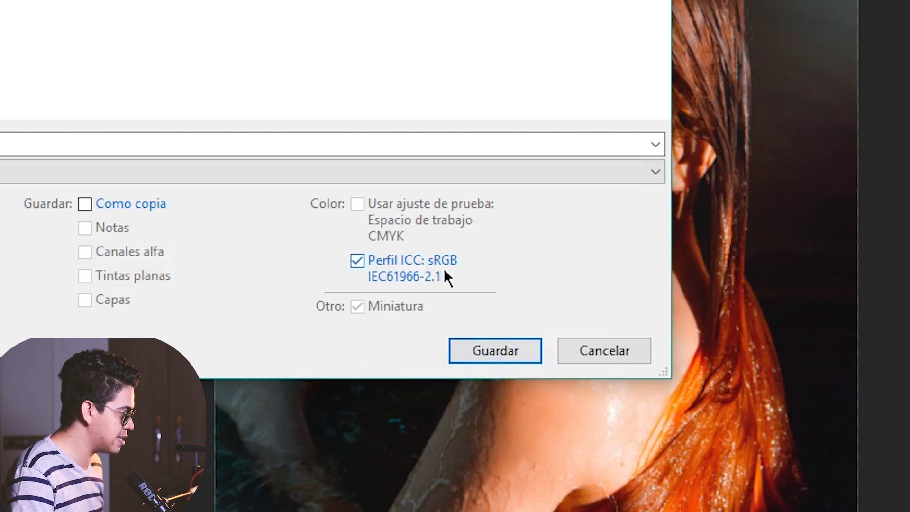
left_click(514, 351)
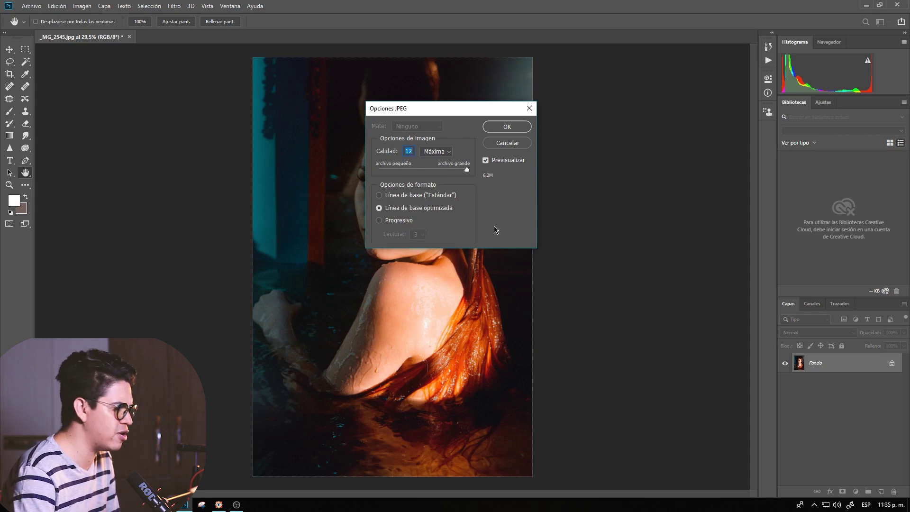
left_click(506, 127)
key("z")
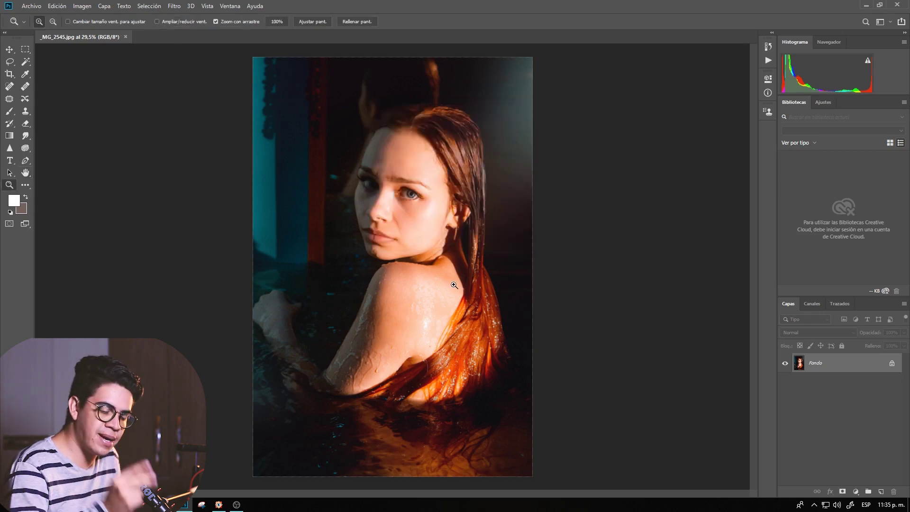
Configure a Save for Web (Legacy) export as JPEG quality 100 with sRGB conversion.
left_click(31, 6)
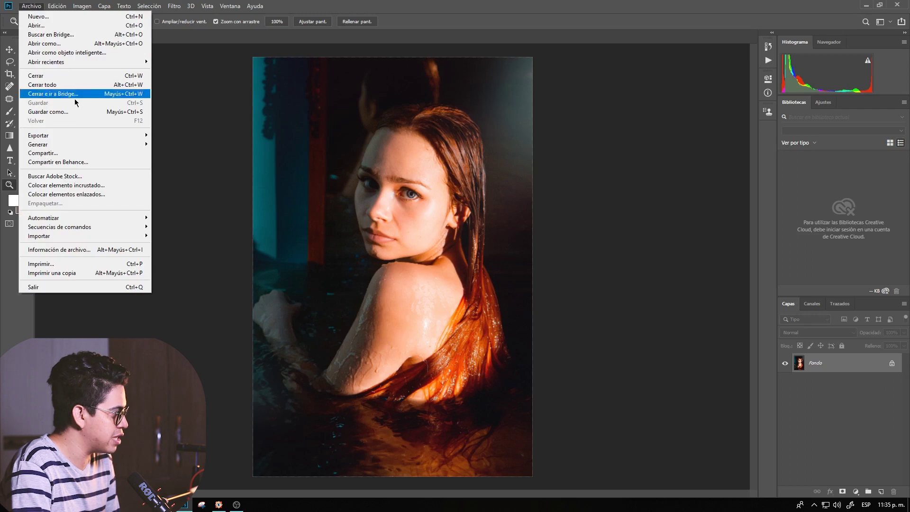
mouse_move(114, 40)
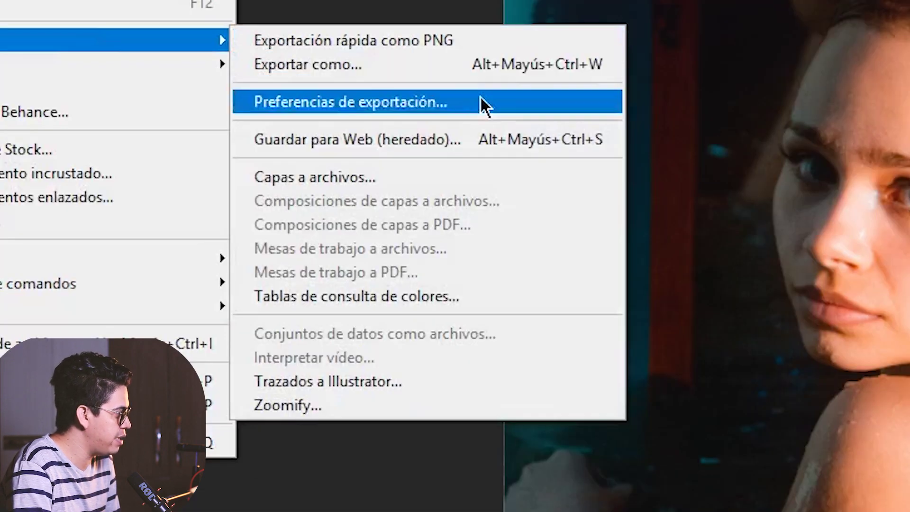
left_click(340, 138)
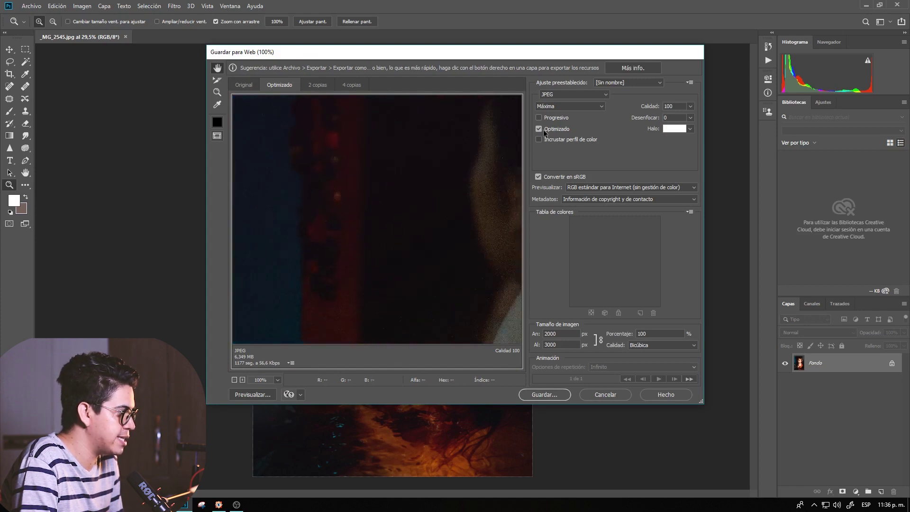
left_click(564, 95)
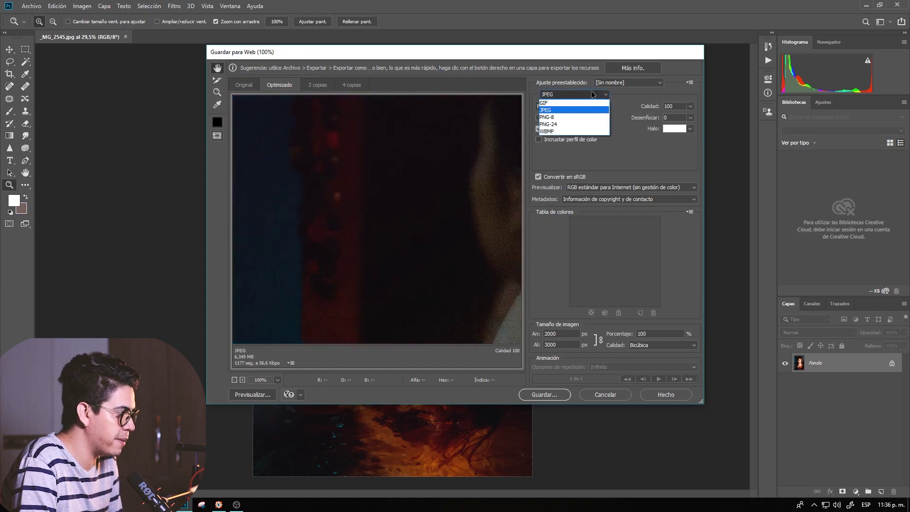
left_click(559, 112)
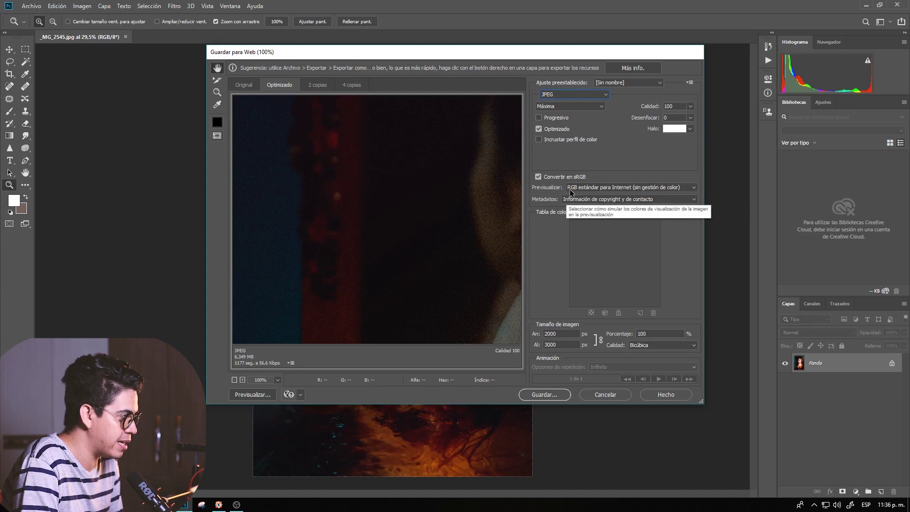
left_click(571, 188)
left_click(612, 212)
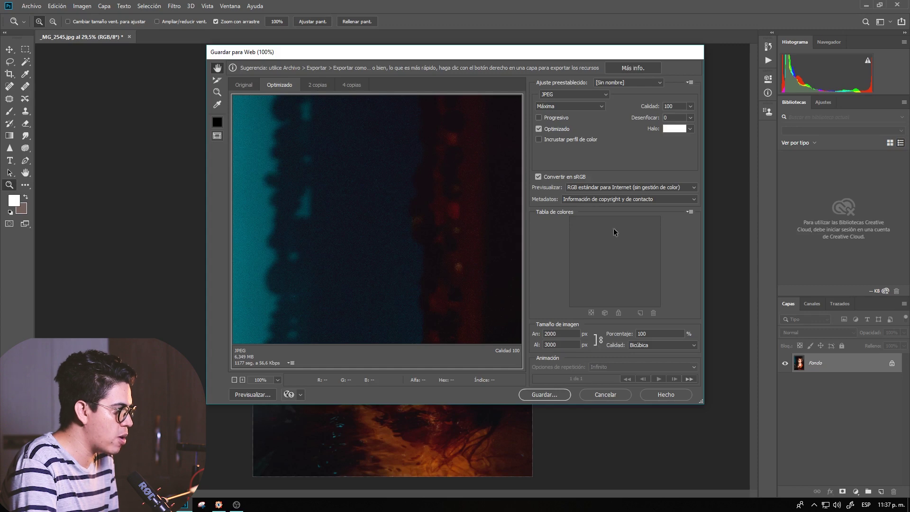
left_click(558, 395)
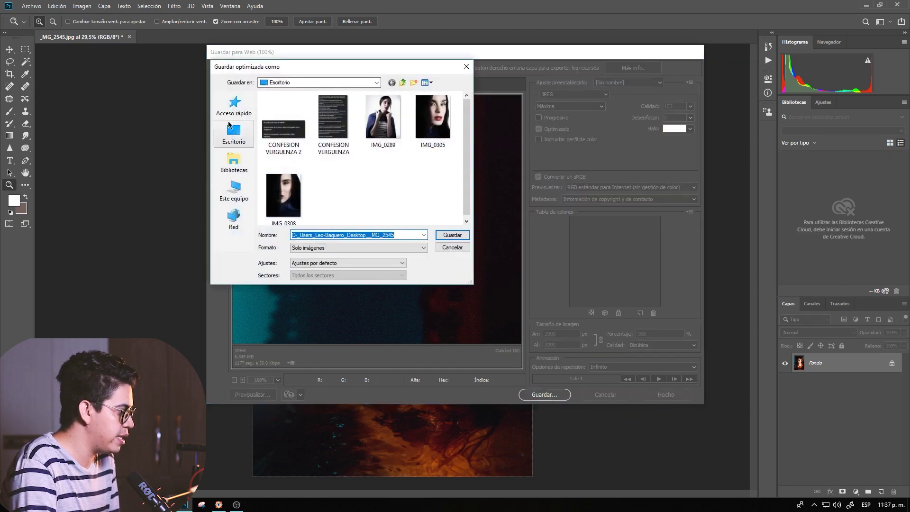
Save the optimized web JPEG into the Desktop folder.
left_click(230, 127)
left_click(451, 236)
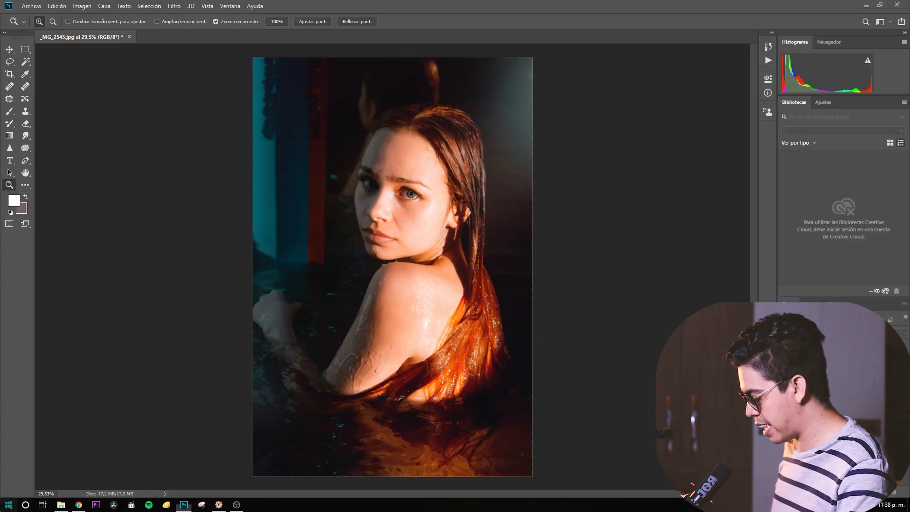
key("super")
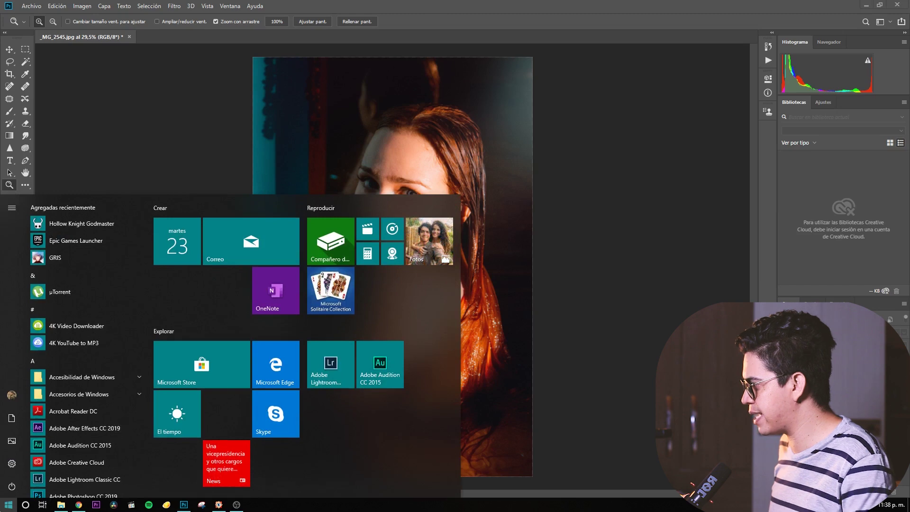
Launch Display Color Calibration by searching 'cali' and advance to the basic colour settings page.
type("cali")
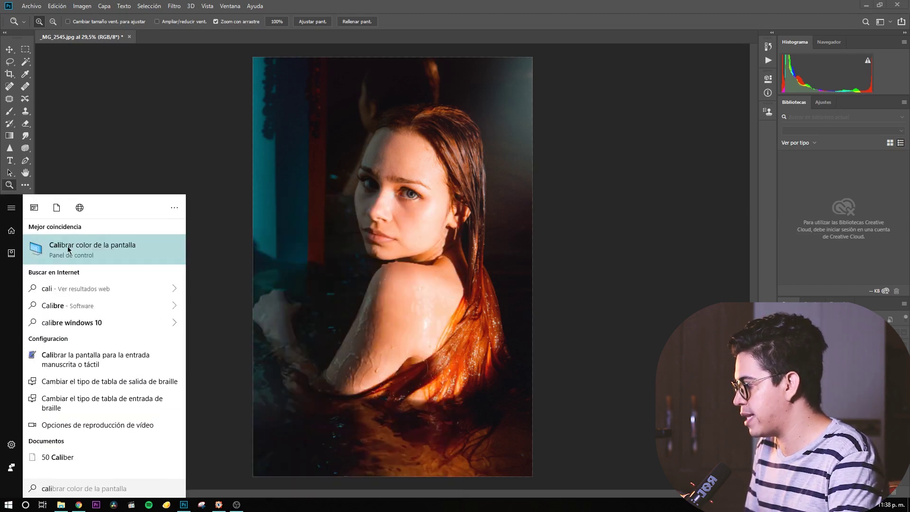
left_click(143, 241)
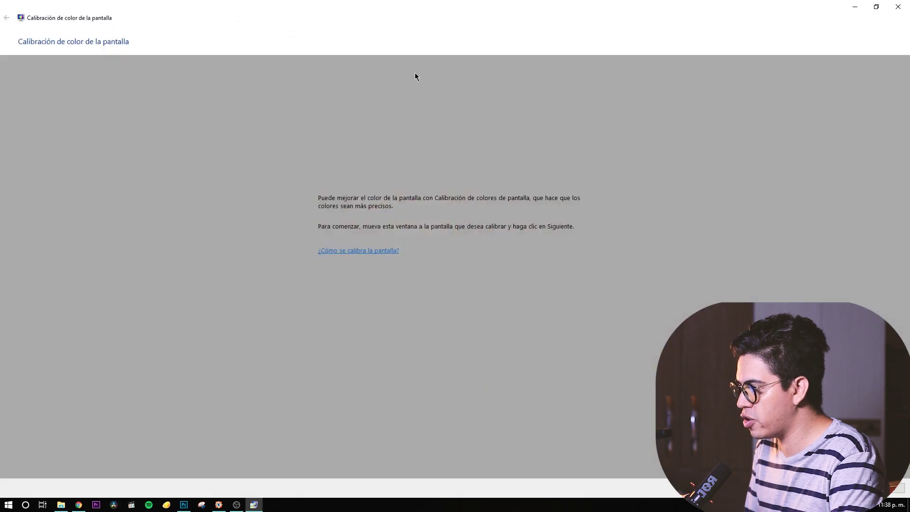
key("Return")
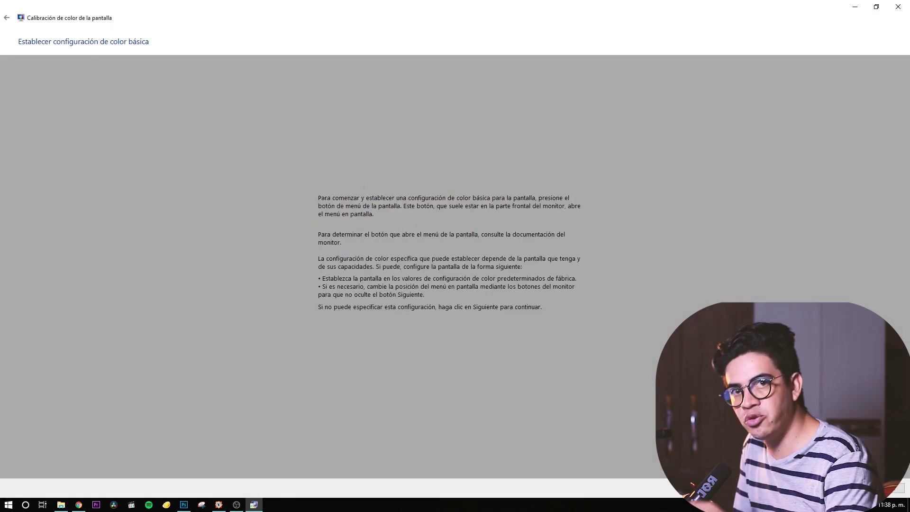